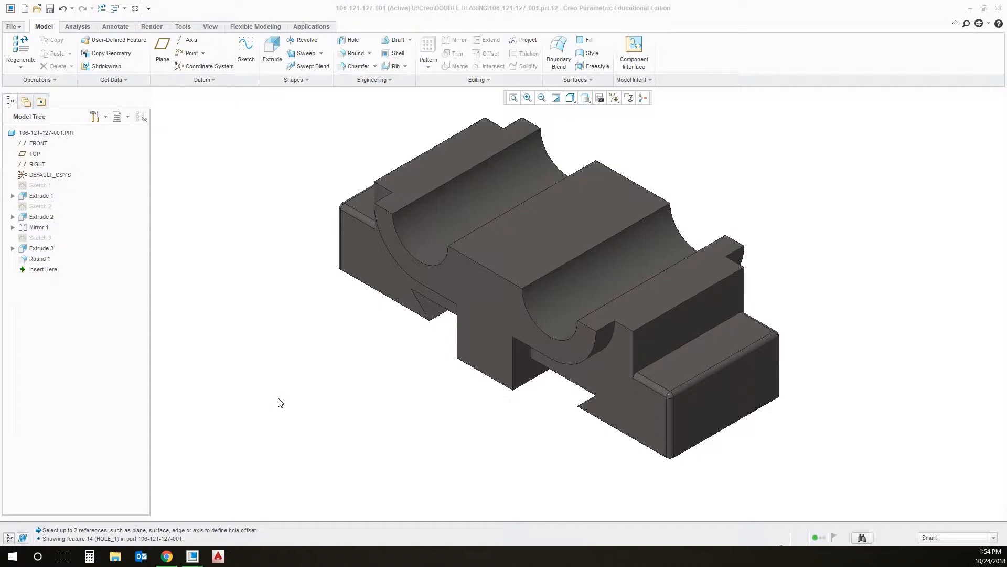
Start a standard threaded hole on the flat top face between the two bearing grooves.
click(353, 41)
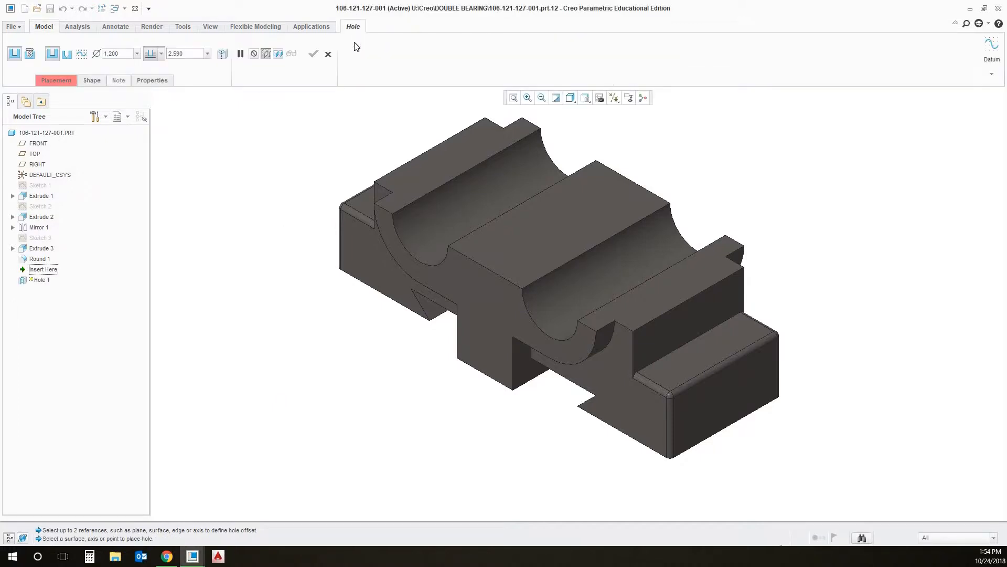
click(591, 215)
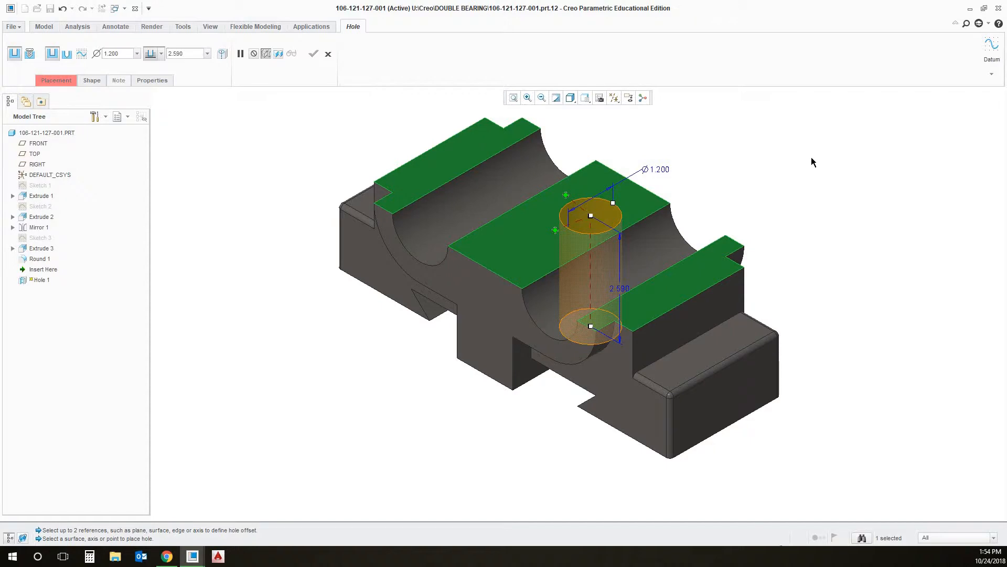
click(30, 54)
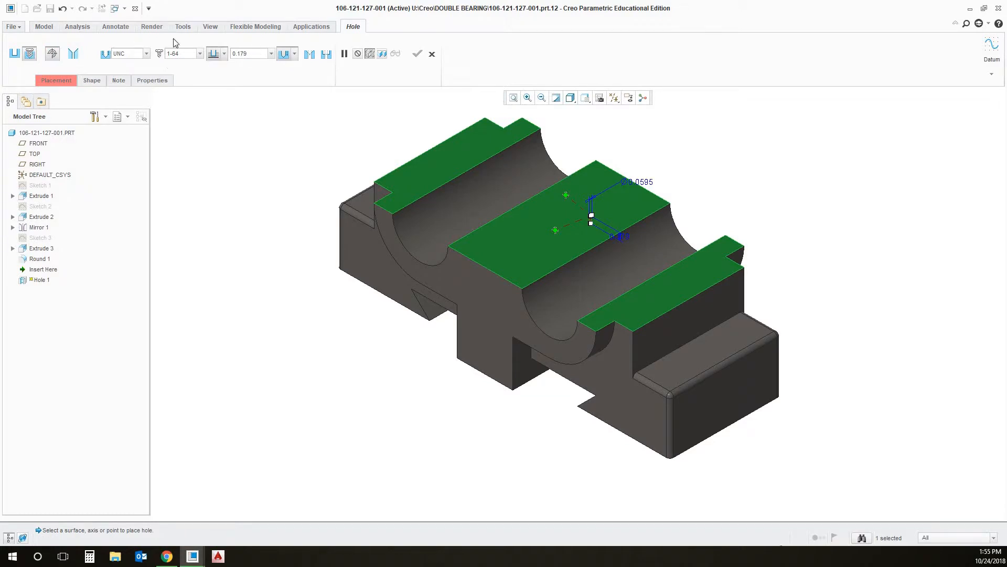
Reference the hole's linear placement to the middle face's rear short edge and the long edge along the adjacent groove.
click(57, 81)
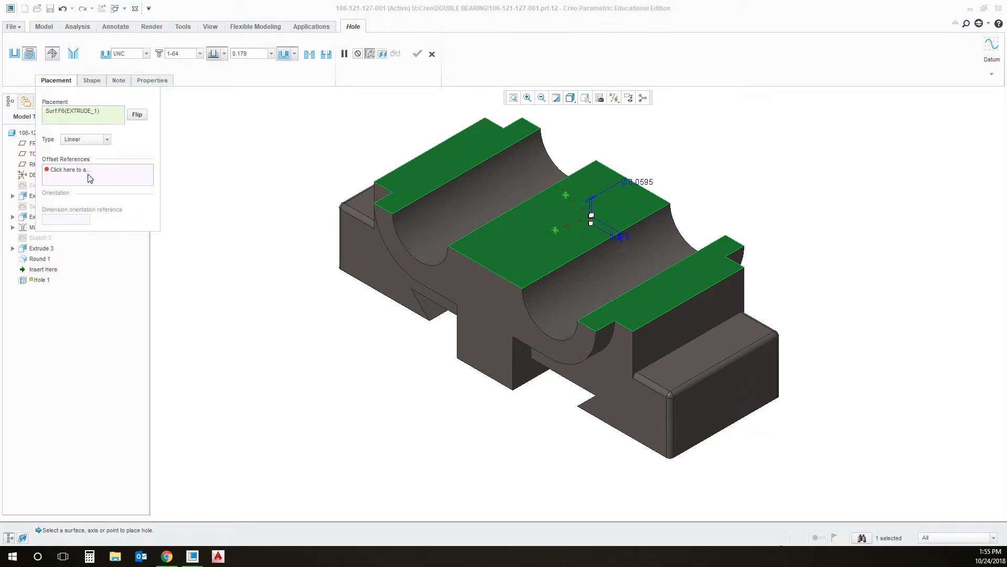
click(84, 173)
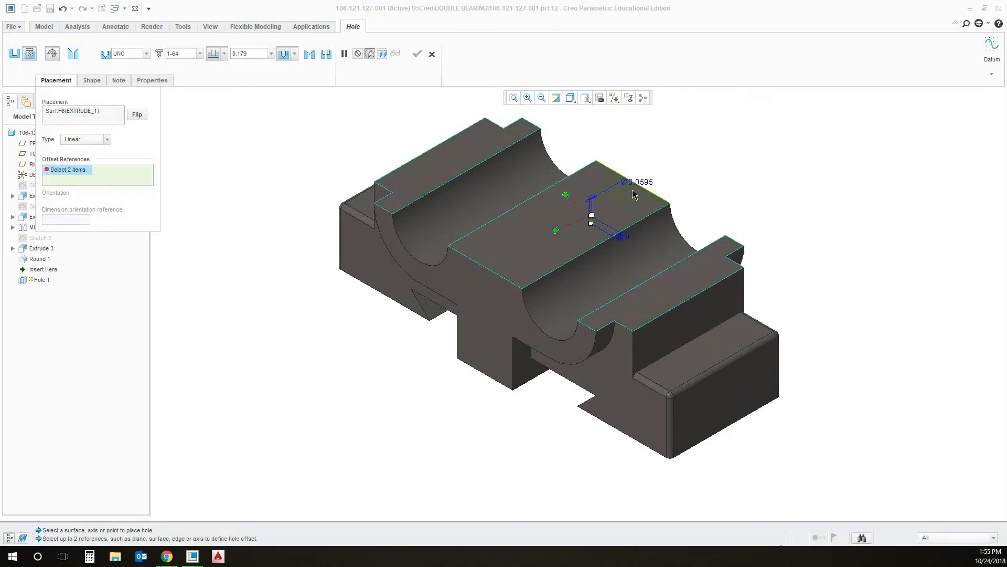
click(662, 202)
ctrl+click(657, 210)
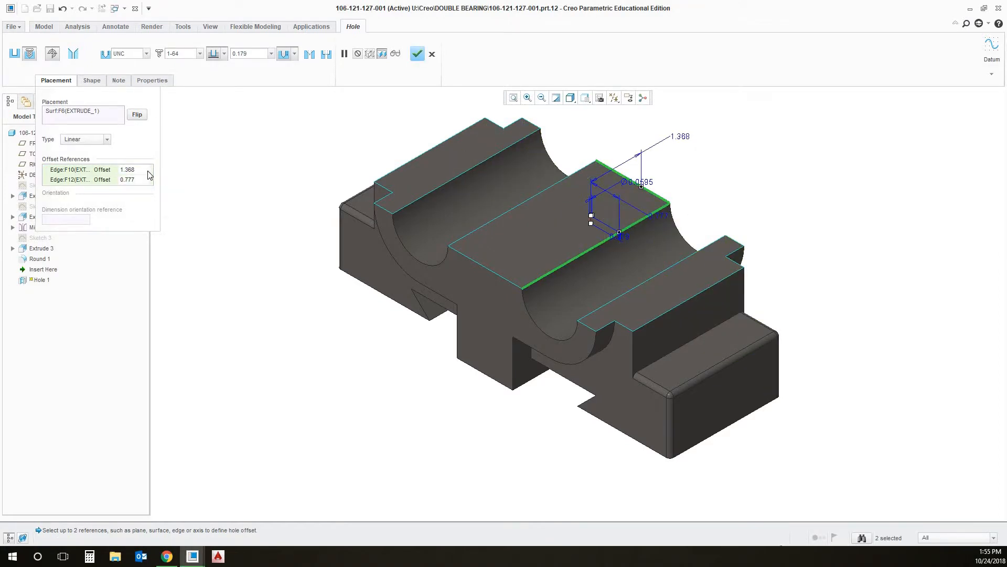
Offset the hole 0.5 from the rear short edge and 1 from the long groove edge.
double_click(678, 135)
text(0.5)
key(Return)
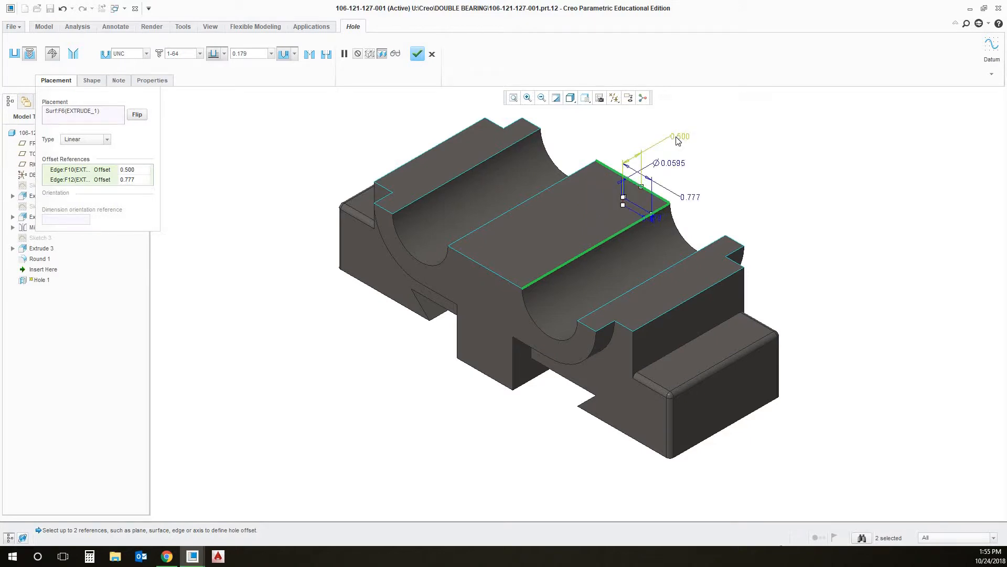
double_click(691, 198)
text(1)
key(Return)
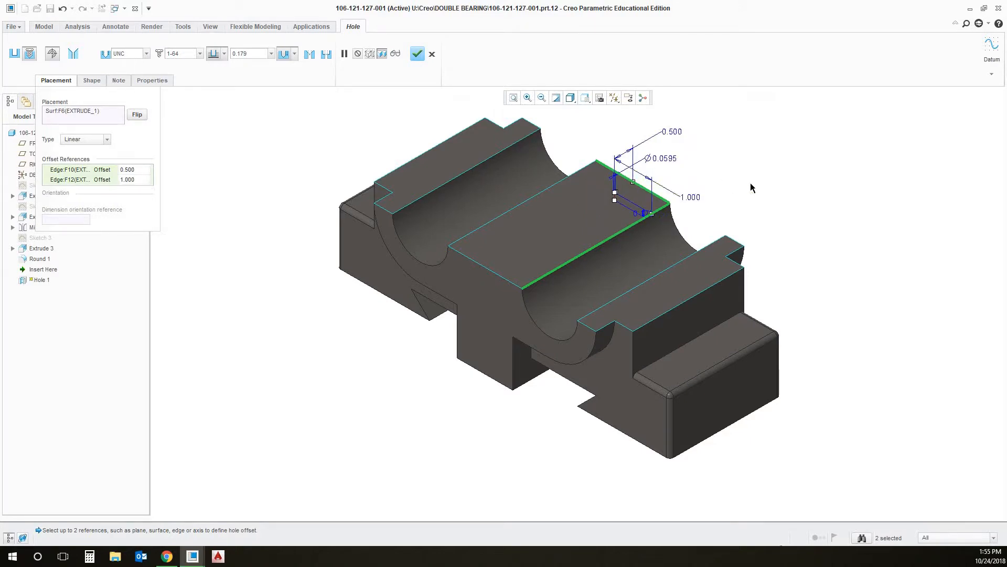
click(61, 82)
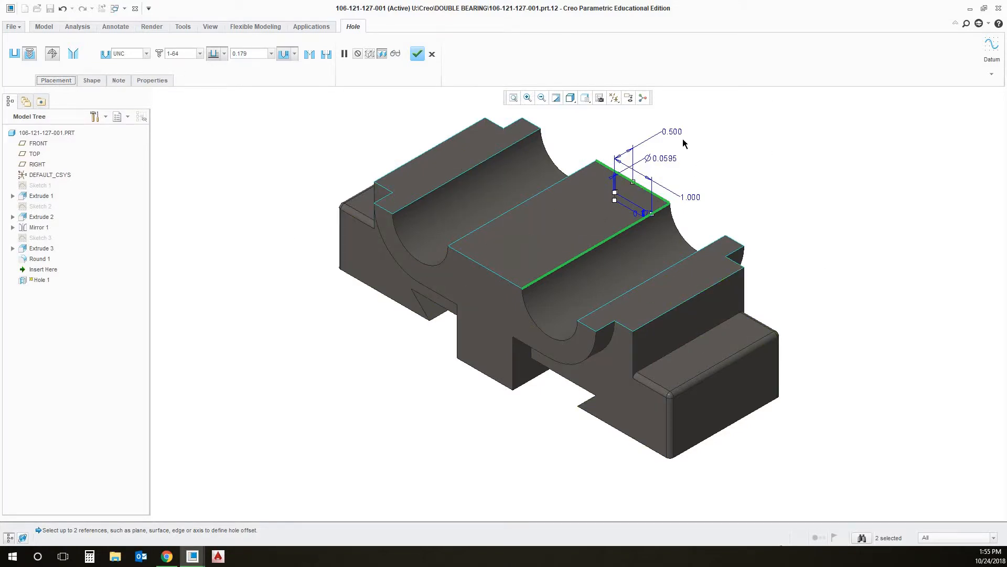
Set the UNC hole's thread size to 1/2-13 and its drill depth to 1.125, and complete the hole.
click(201, 53)
scroll(184, 73, down, 3)
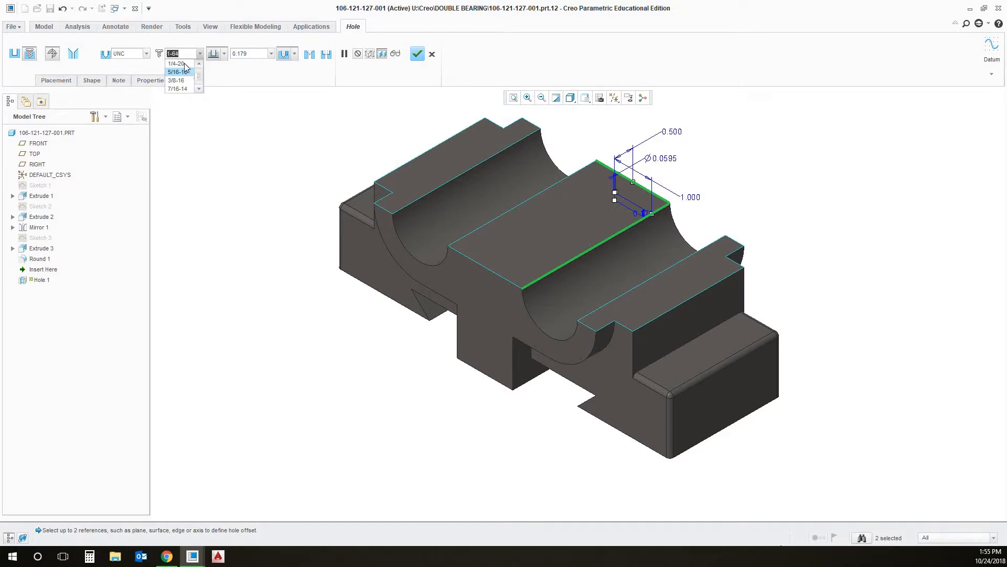
scroll(185, 68, down, 3)
click(177, 72)
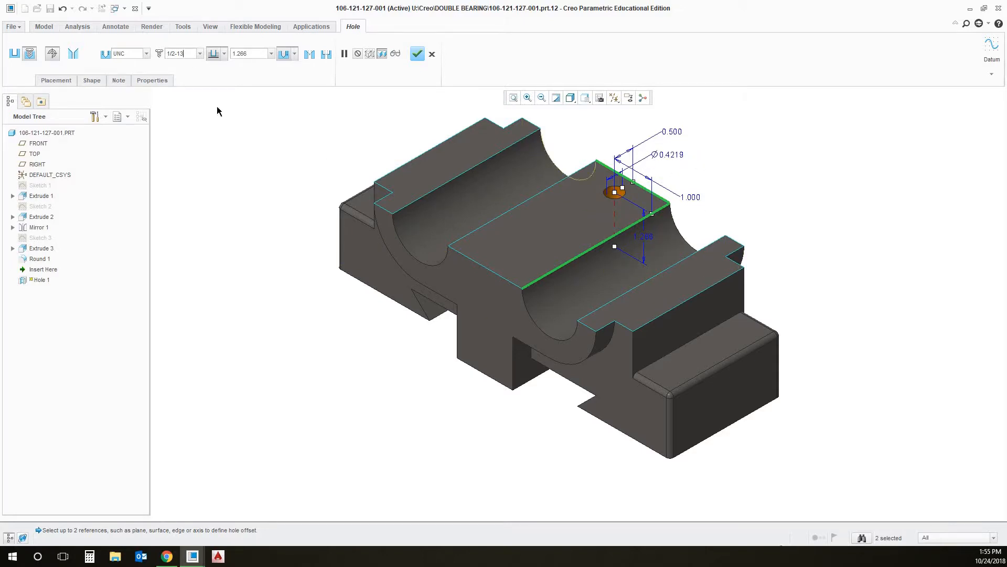
click(254, 54)
text(1.125)
key(Return)
click(417, 54)
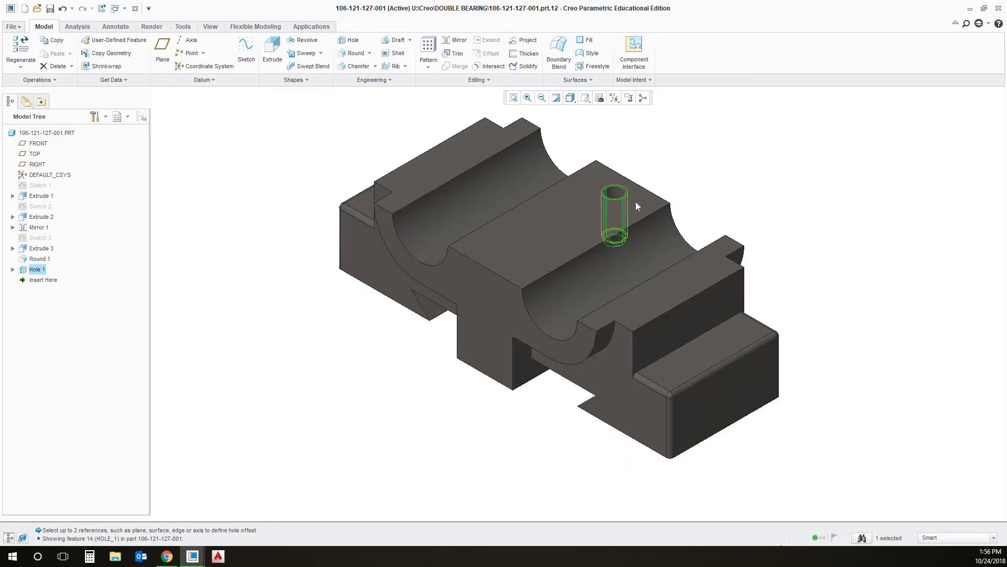
scroll(636, 206, up, 5)
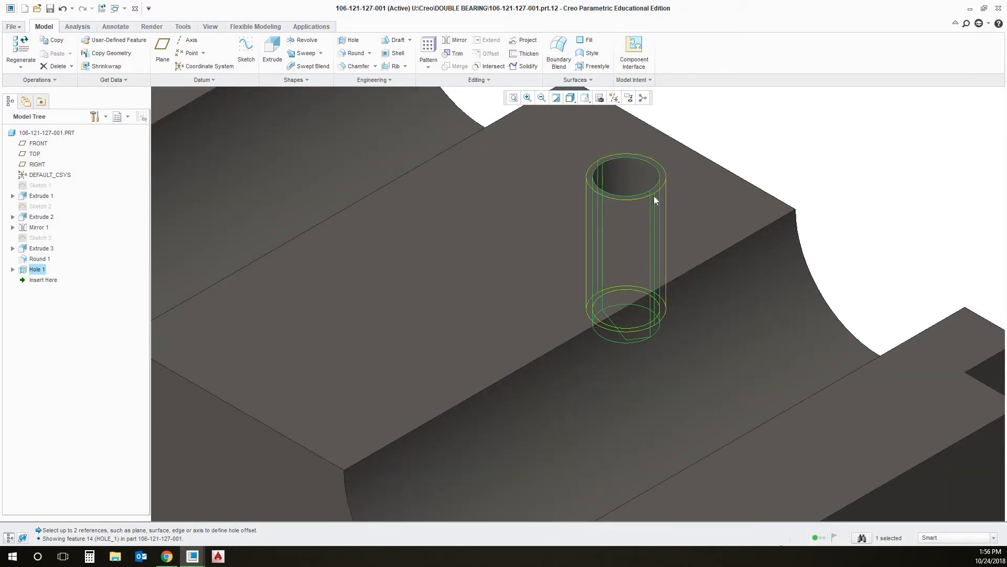
scroll(645, 210, down, 6)
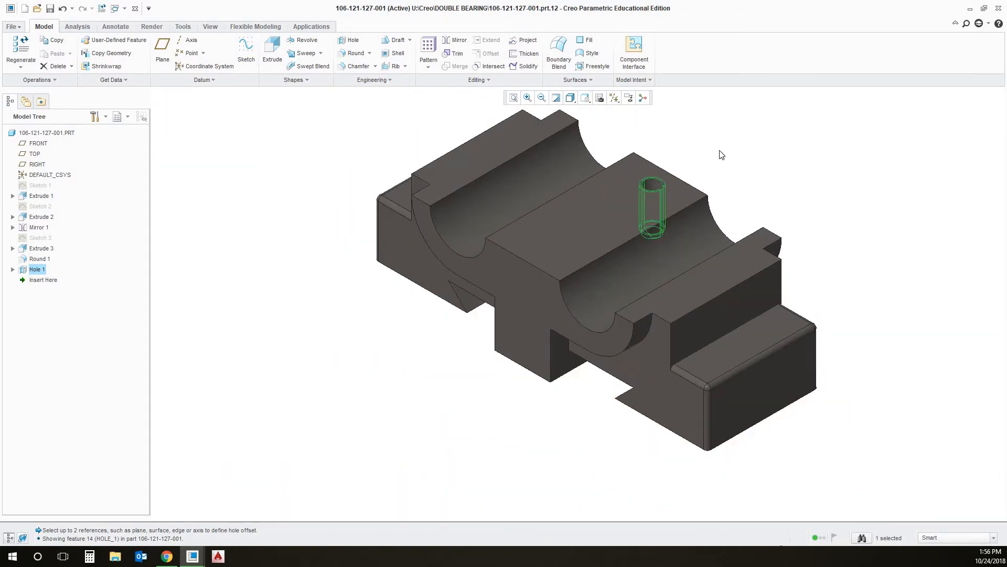
scroll(721, 155, up, 2)
shift+middle_drag(704, 153, 673, 165)
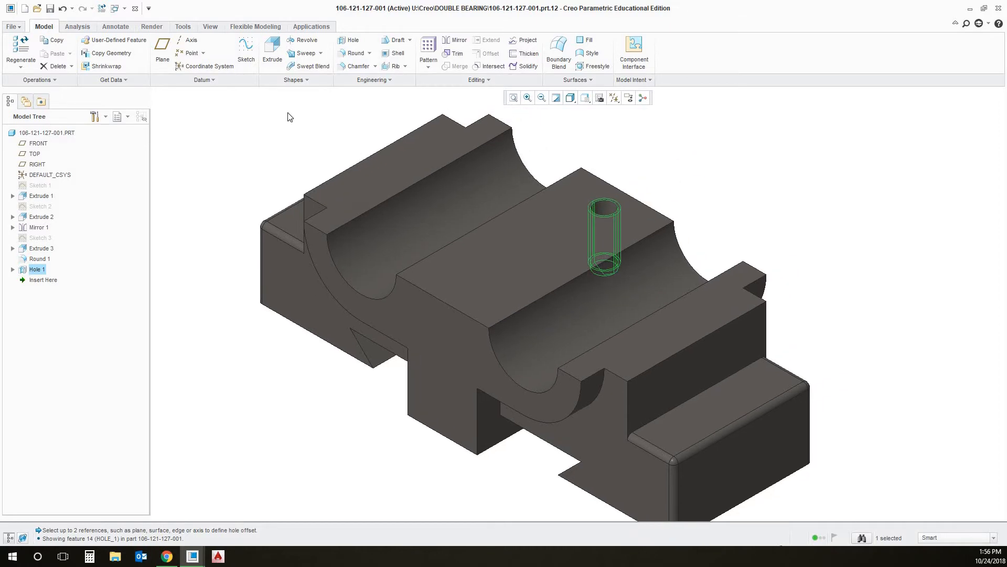
Switch to the open part 008-162-380-050.PRT and place a cosmetic thread on the cylindrical surface of the pin's small end.
click(124, 9)
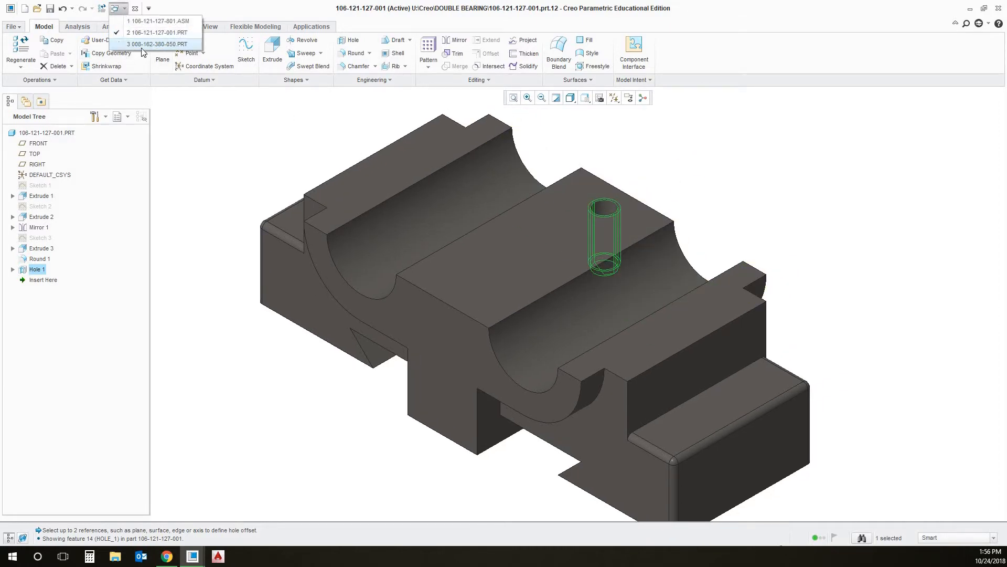
click(142, 46)
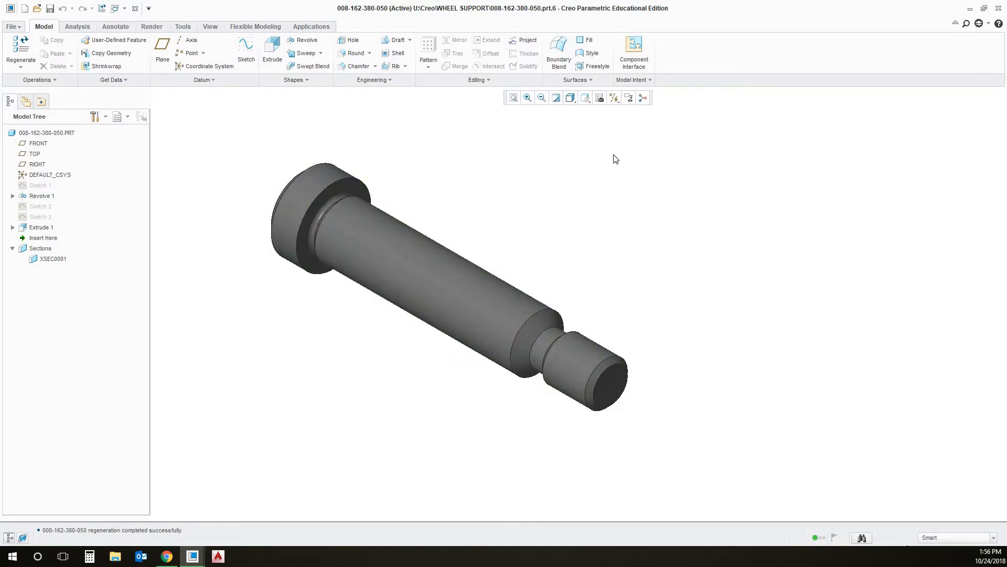
click(67, 26)
click(57, 25)
click(386, 82)
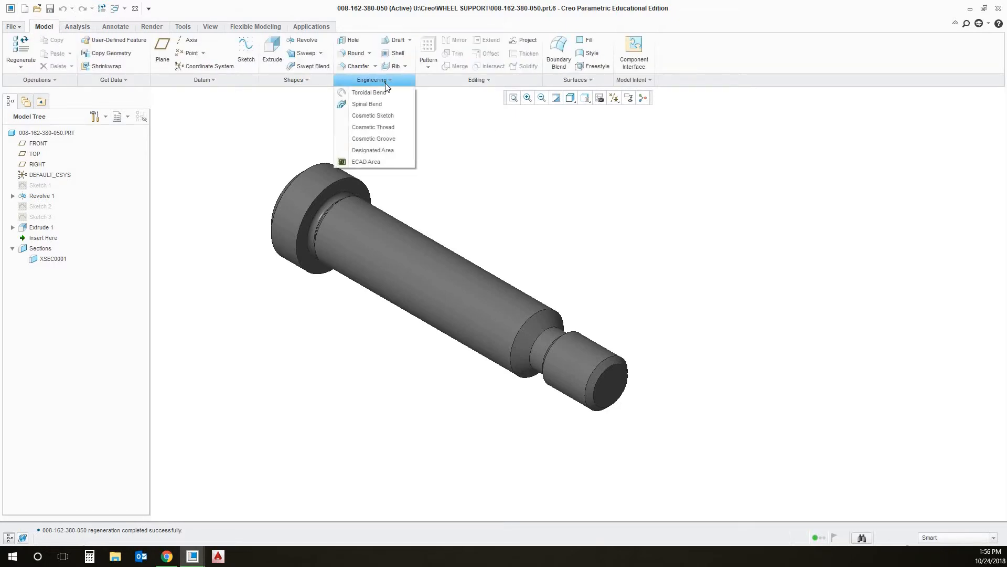
click(393, 130)
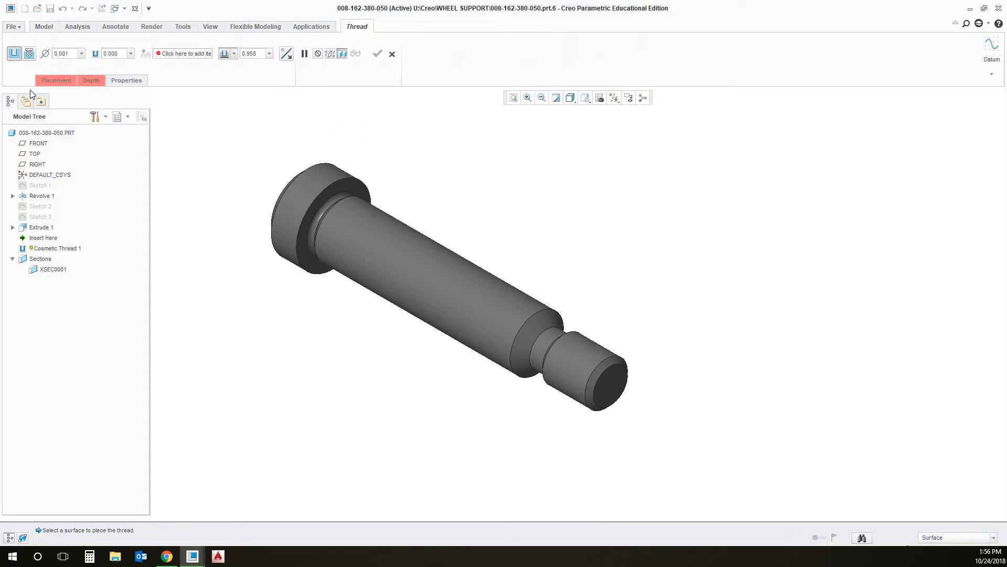
click(586, 356)
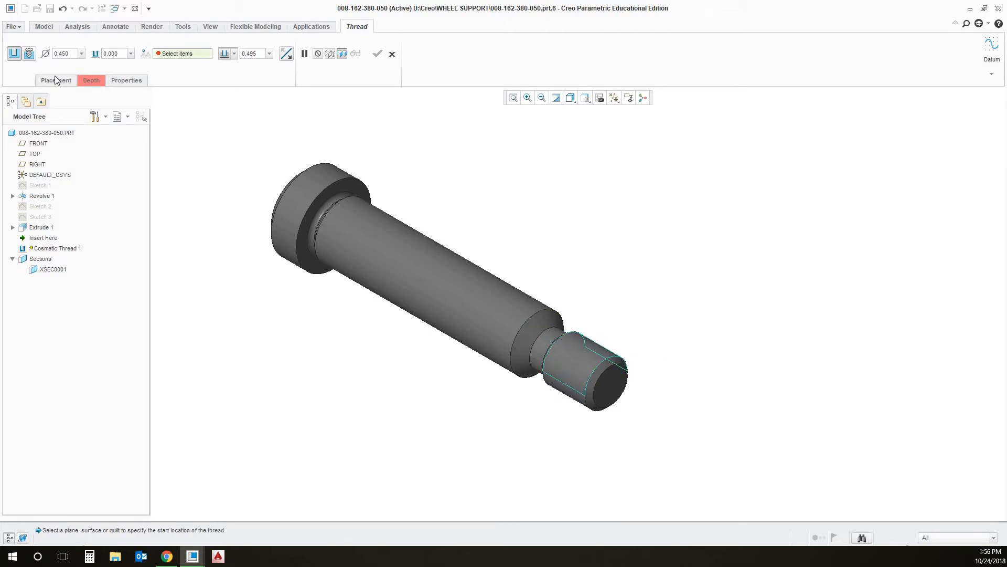
Make the cosmetic thread a standard UNC thread of size 1/2-13.
click(30, 55)
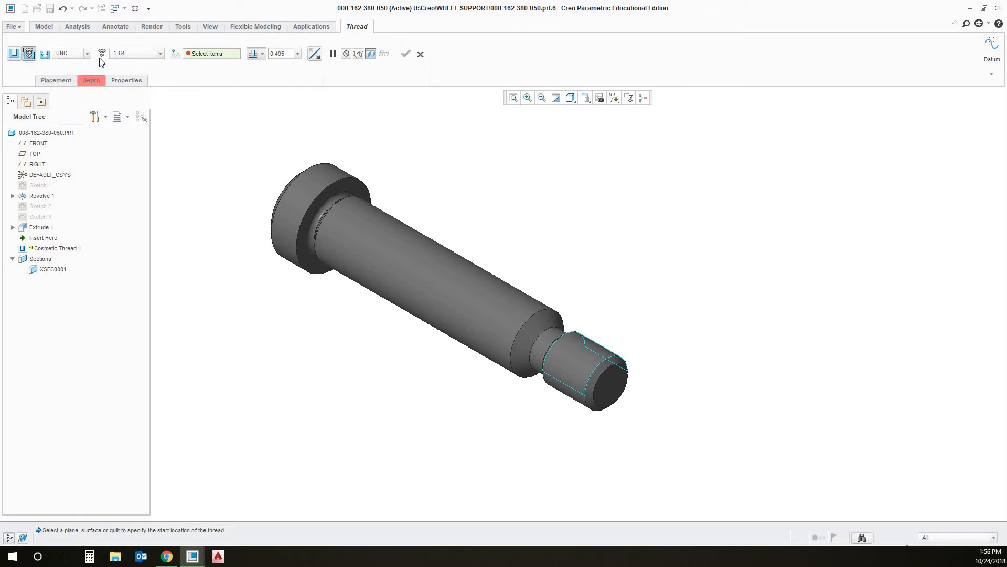
click(139, 53)
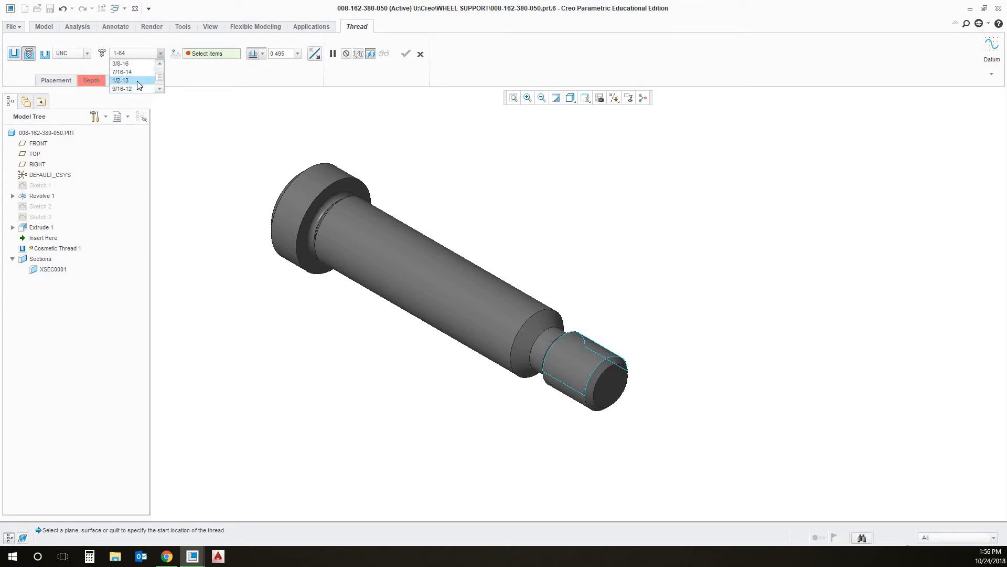
click(137, 81)
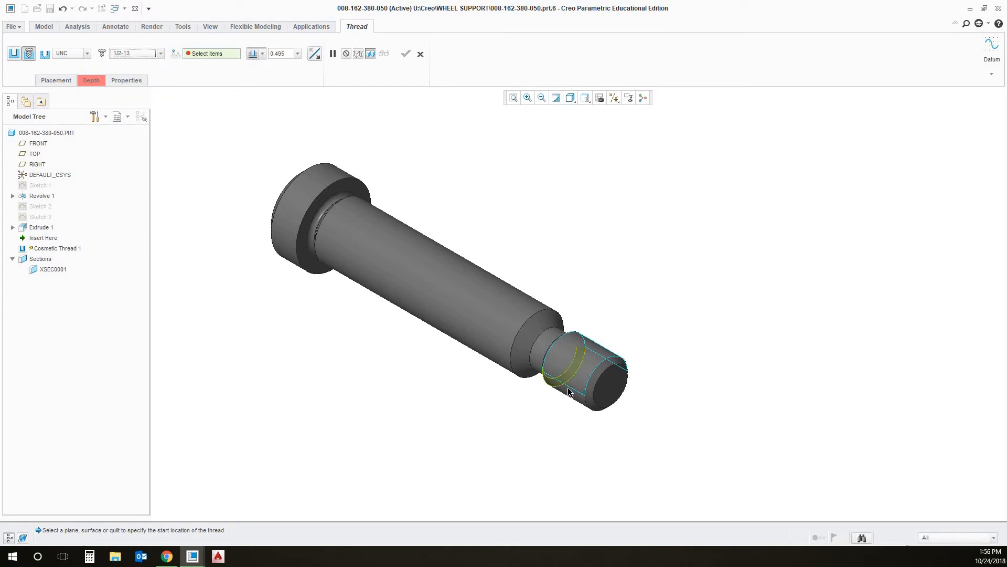
Start the thread from the narrow face where the threaded end meets the undercut neck.
click(91, 85)
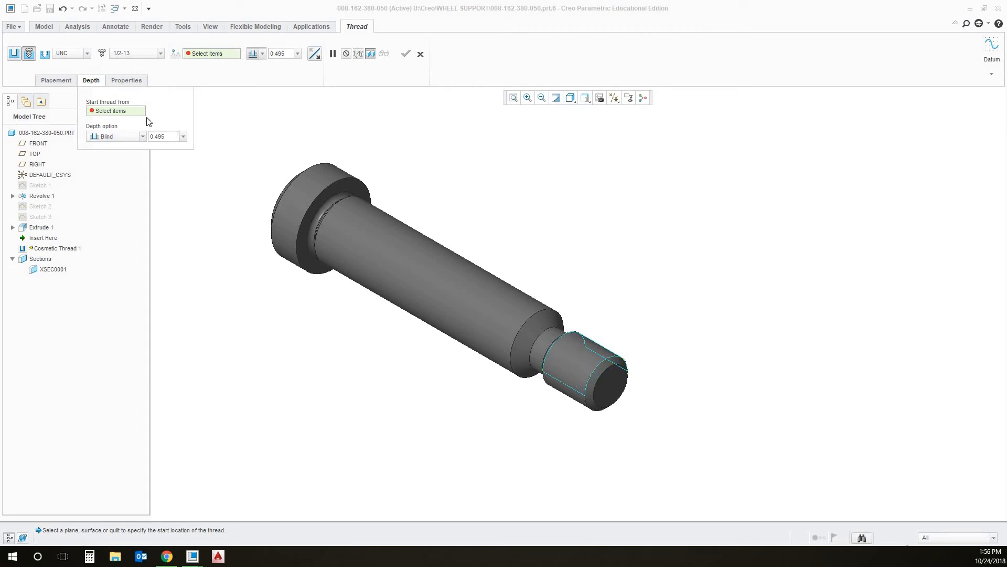
scroll(596, 377, up, 4)
click(596, 378)
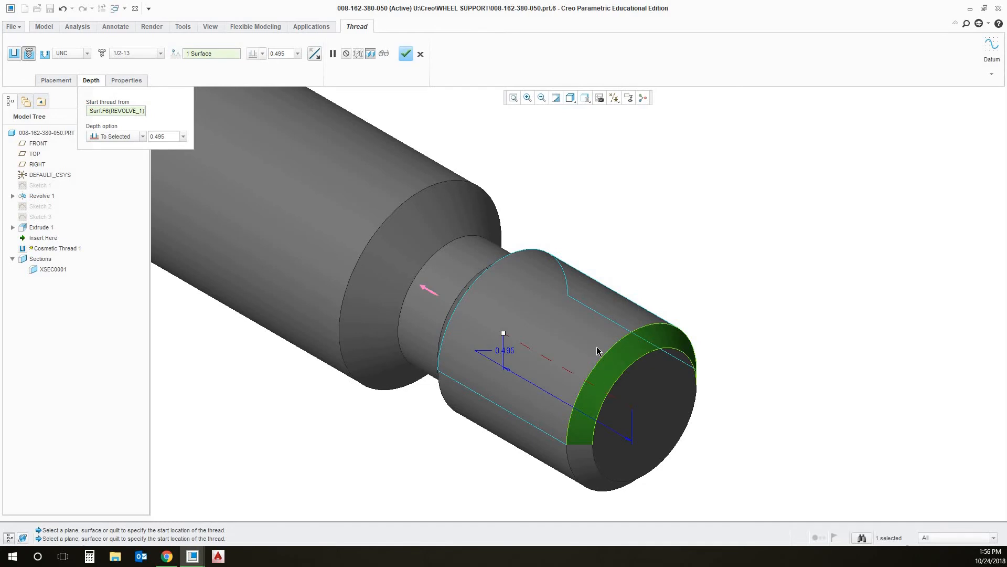
click(471, 285)
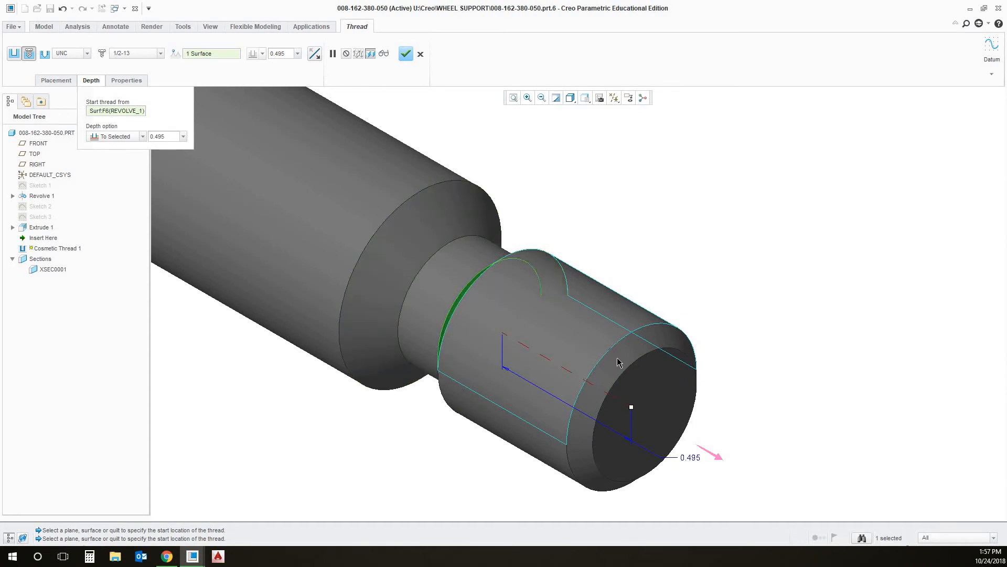
Set the cosmetic thread's depth to 0.5.
double_click(690, 457)
text(0.5)
key(Return)
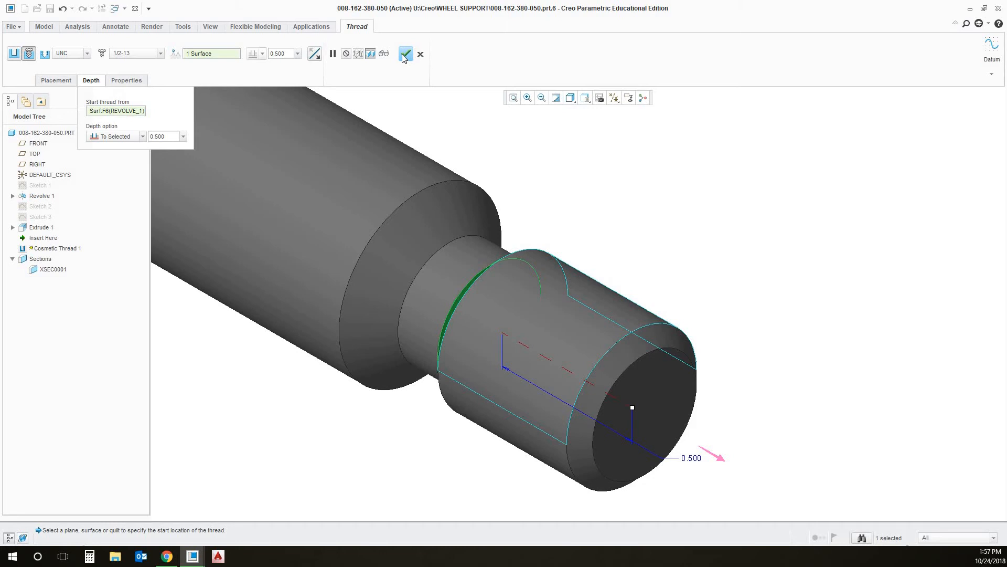
Set the thread's depth option to To Selected, ending at the inner edge of the tip chamfer on the cylinder, and complete the thread.
click(121, 136)
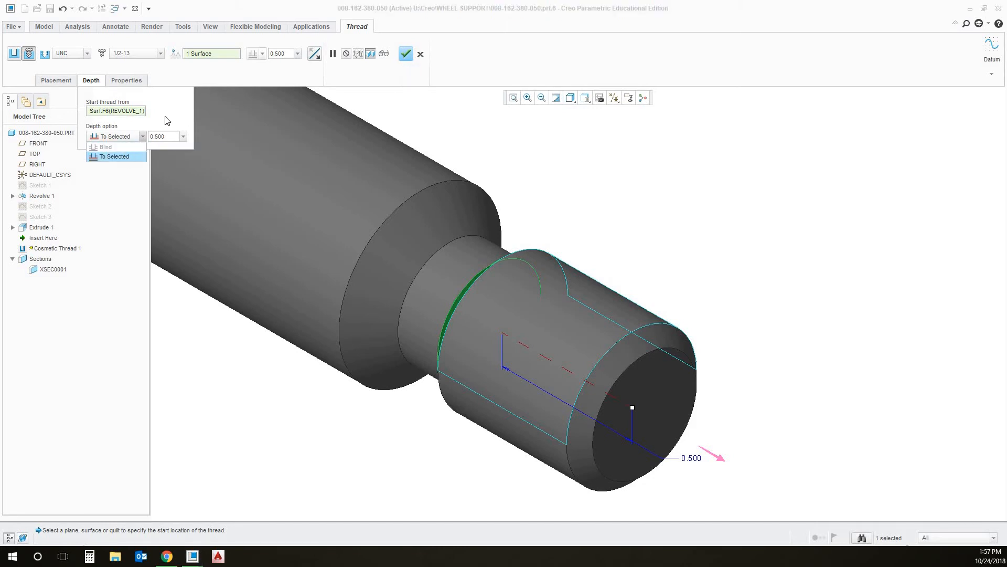
click(119, 157)
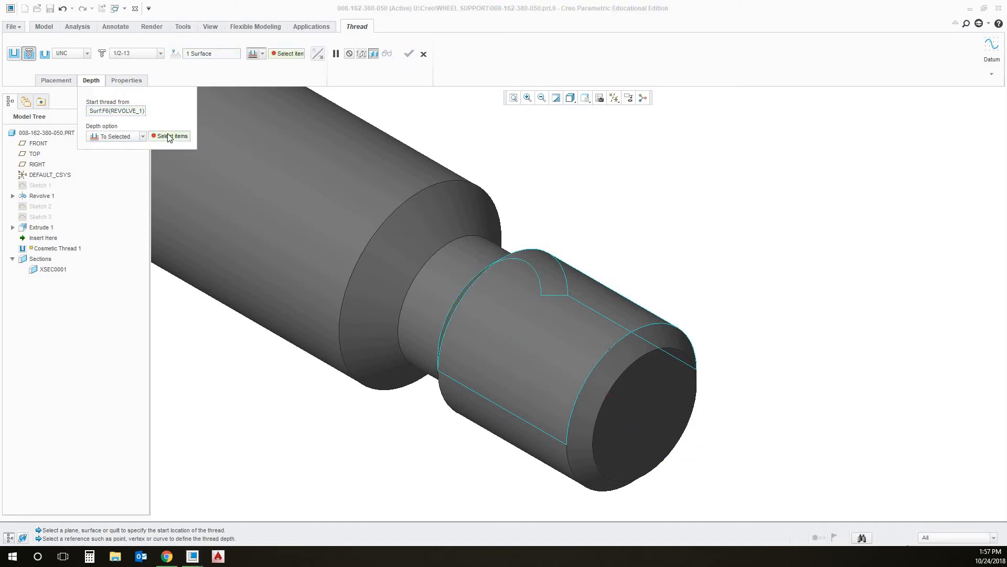
click(594, 369)
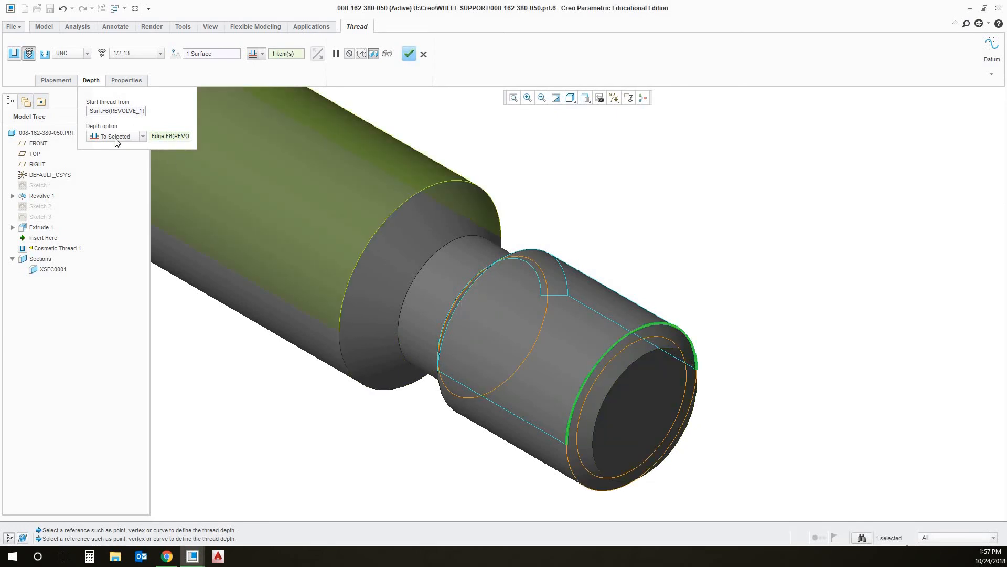
click(409, 54)
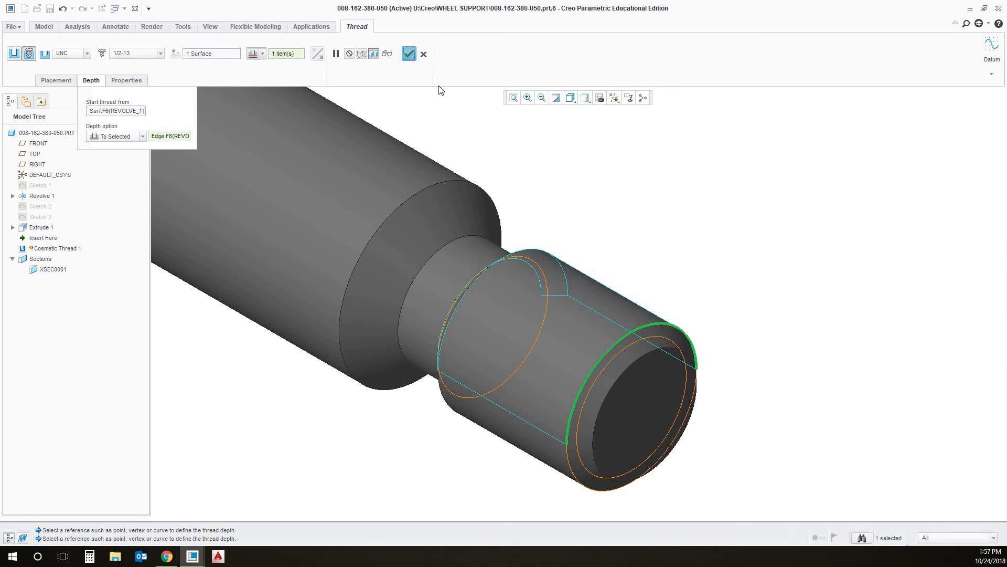
scroll(769, 276, up, 3)
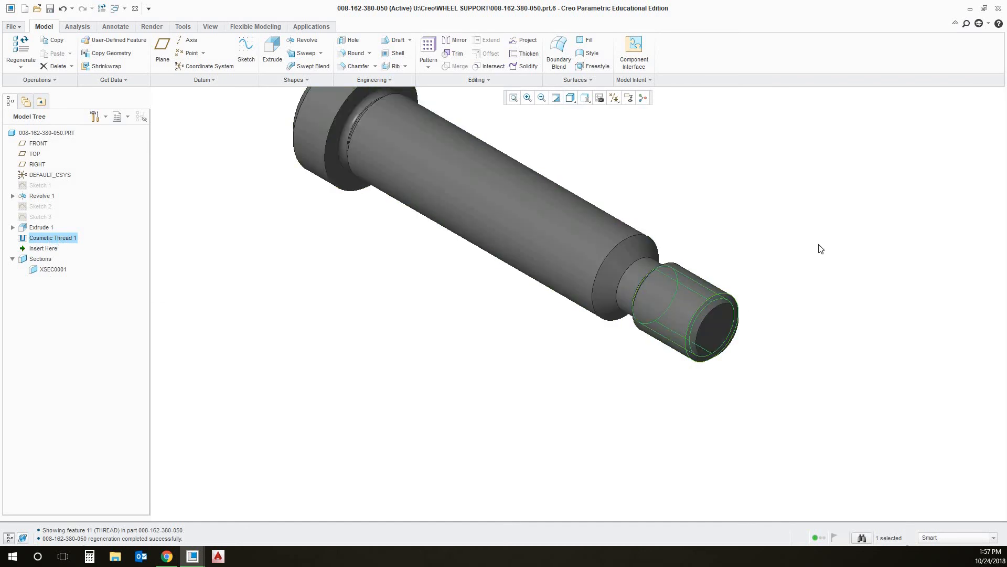
scroll(793, 245, down, 2)
scroll(786, 247, up, 3)
scroll(777, 250, down, 3)
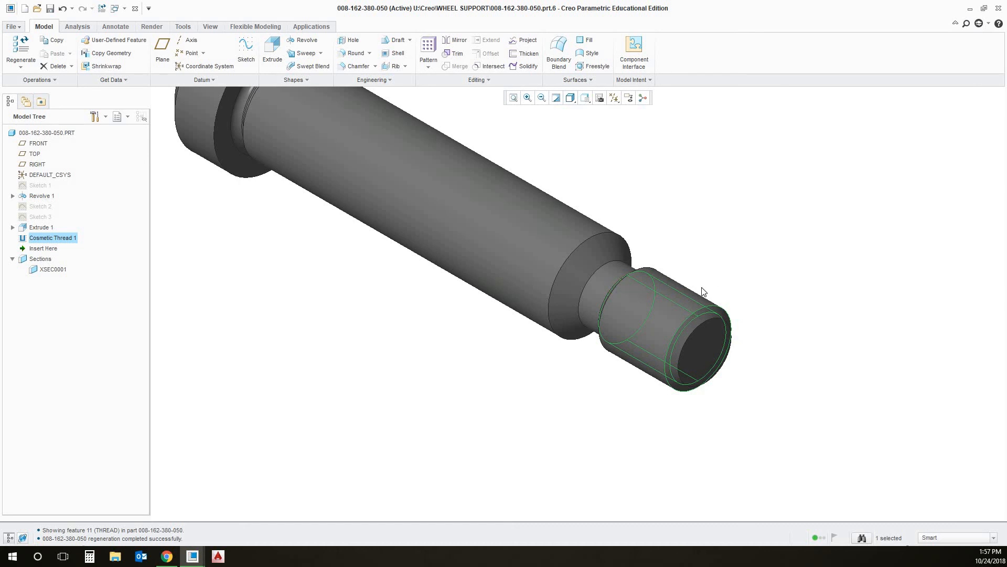
click(799, 245)
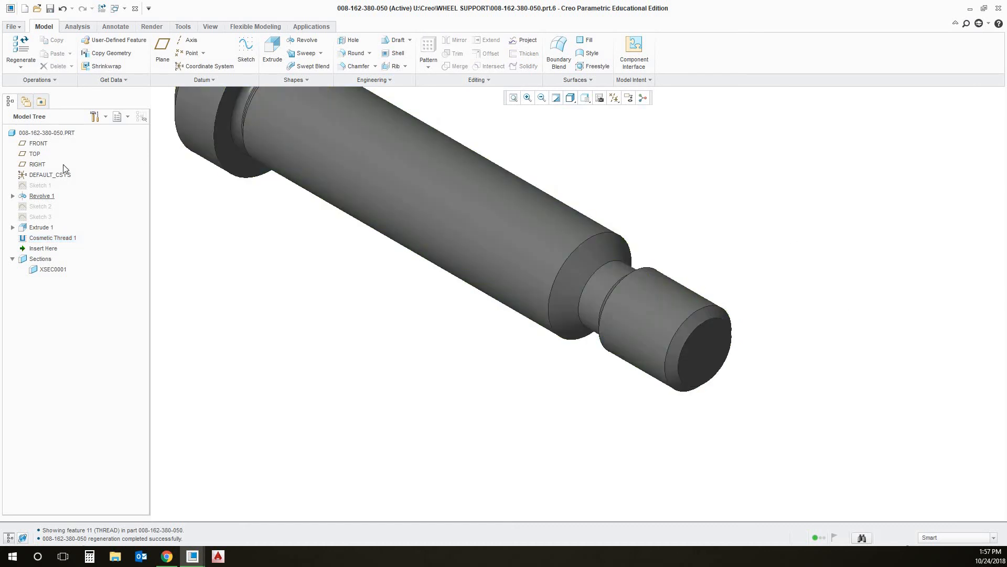